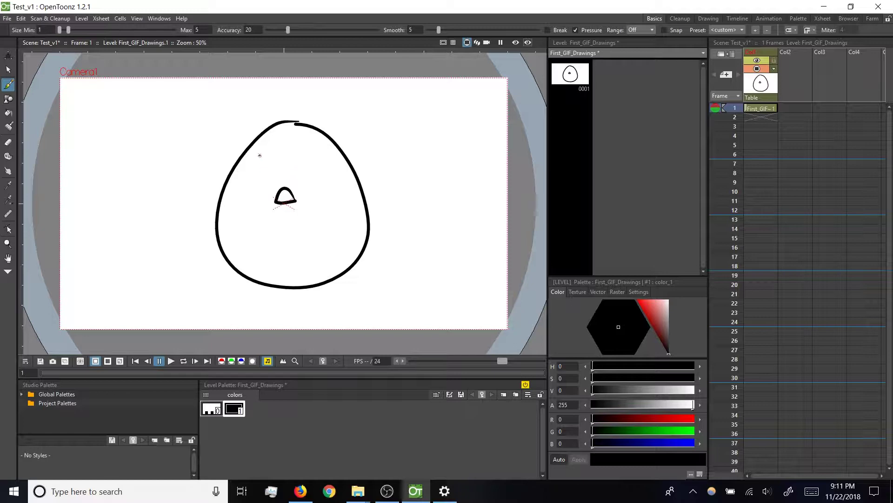
Draw two vertical line eyes above the beak and a two-lobed comb on the chick's head in frame 1
{"action": "left_click_drag", "start_coordinate": [262, 190], "coordinate": [261, 158]}
{"action": "left_click_drag", "start_coordinate": [310, 188], "coordinate": [310, 189]}
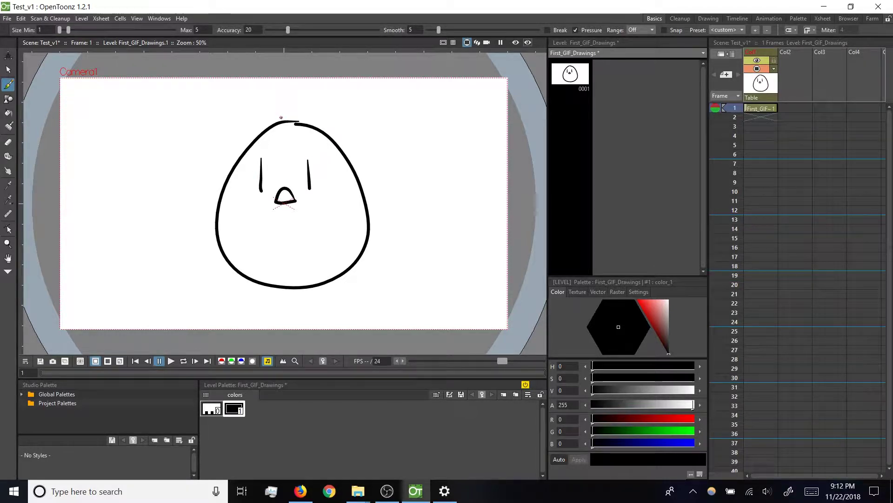
{"action": "mouse_move", "coordinate": [285, 125]}
{"action": "left_mouse_down"}
{"action": "mouse_move", "coordinate": [288, 92]}
{"action": "mouse_move", "coordinate": [310, 103]}
{"action": "mouse_move", "coordinate": [310, 124]}
{"action": "left_mouse_up"}
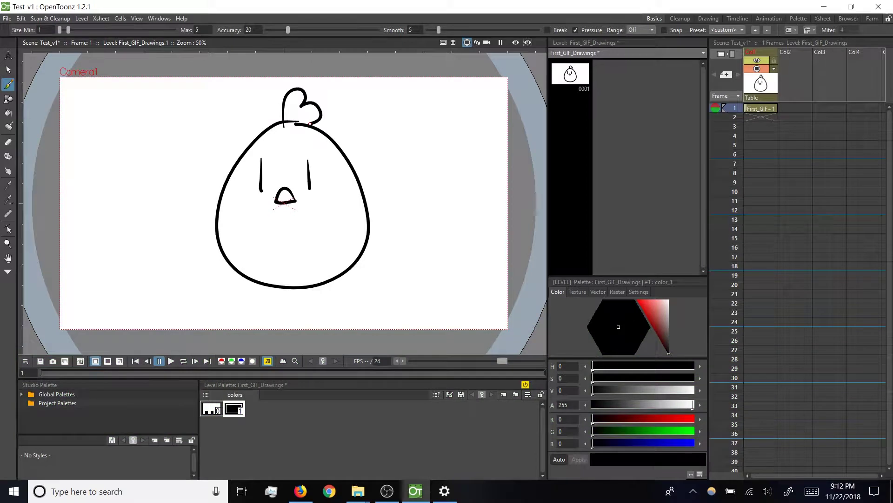
Draw a second chick pose on frame 2 with a slightly taller body, beak, flat-lidded T-shaped eyes and a comb
{"action": "left_click", "coordinate": [760, 117]}
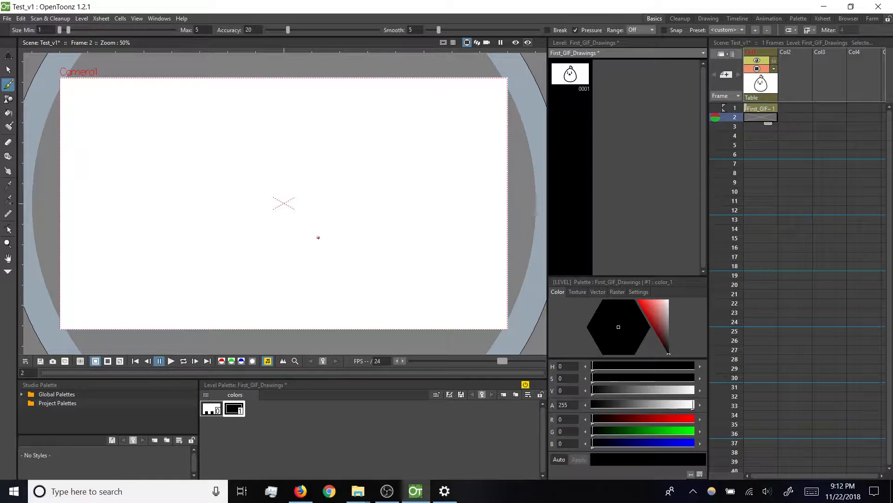
{"action": "mouse_move", "coordinate": [293, 124]}
{"action": "left_mouse_down"}
{"action": "mouse_move", "coordinate": [216, 219]}
{"action": "mouse_move", "coordinate": [264, 285]}
{"action": "mouse_move", "coordinate": [353, 271]}
{"action": "mouse_move", "coordinate": [375, 195]}
{"action": "mouse_move", "coordinate": [280, 116]}
{"action": "left_mouse_up"}
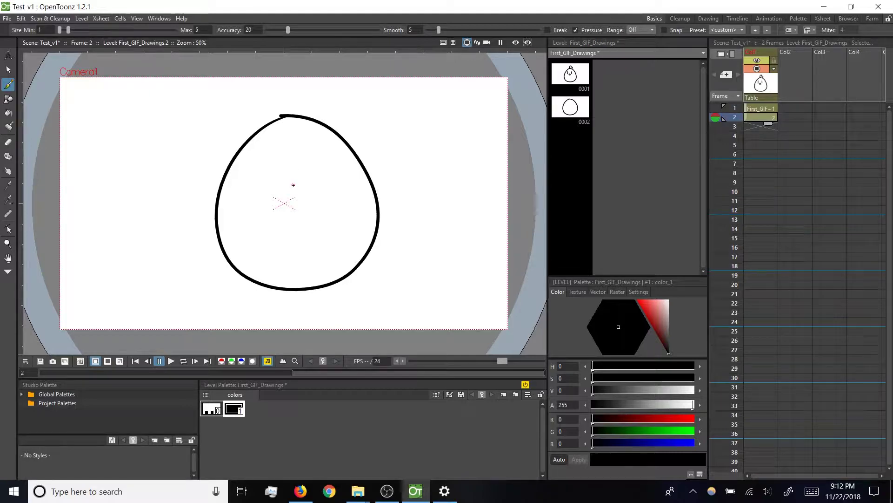
{"action": "mouse_move", "coordinate": [302, 188]}
{"action": "left_mouse_down"}
{"action": "mouse_move", "coordinate": [278, 193]}
{"action": "mouse_move", "coordinate": [306, 193]}
{"action": "left_mouse_up"}
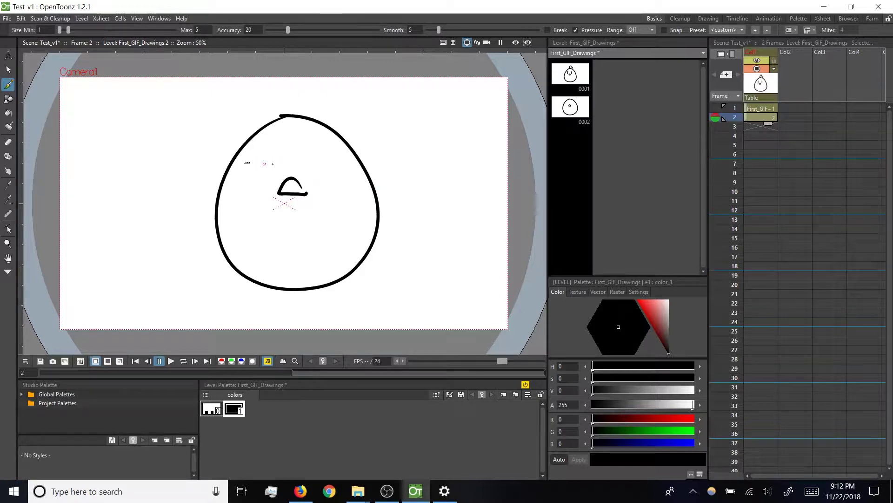
{"action": "left_click_drag", "start_coordinate": [245, 163], "coordinate": [342, 163]}
{"action": "left_click_drag", "start_coordinate": [267, 165], "coordinate": [266, 187]}
{"action": "left_click_drag", "start_coordinate": [333, 186], "coordinate": [333, 193]}
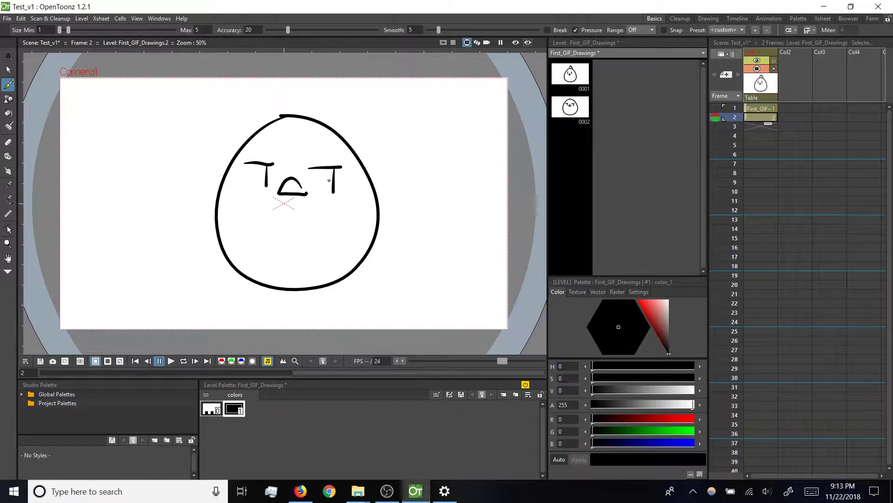
{"action": "mouse_move", "coordinate": [291, 117]}
{"action": "left_mouse_down"}
{"action": "mouse_move", "coordinate": [317, 88]}
{"action": "mouse_move", "coordinate": [324, 126]}
{"action": "left_mouse_up"}
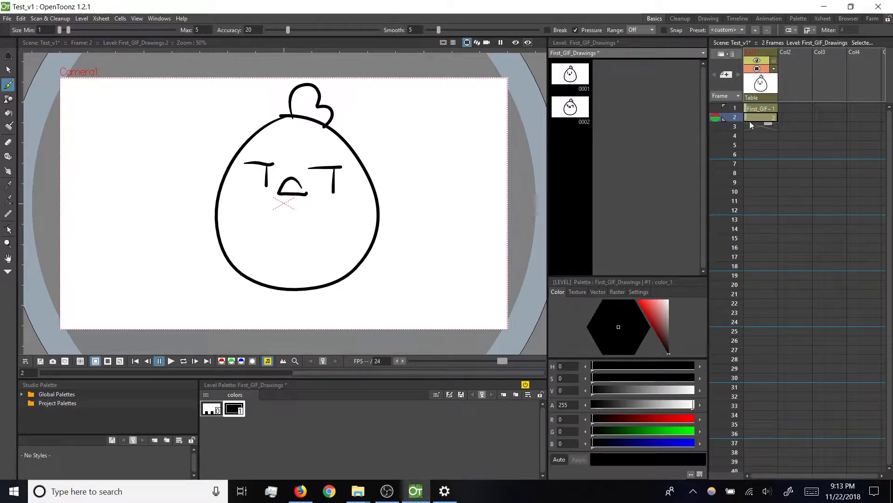
Flip back and forth between the drawings on frames 1 and 2 to compare the two poses
{"action": "left_click", "coordinate": [763, 108]}
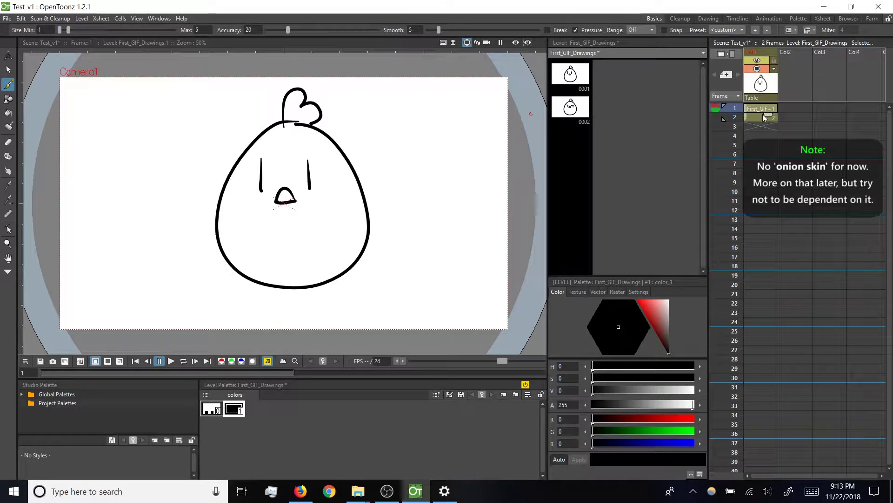
{"action": "left_click", "coordinate": [762, 117]}
{"action": "left_click", "coordinate": [760, 109]}
{"action": "left_click", "coordinate": [758, 116]}
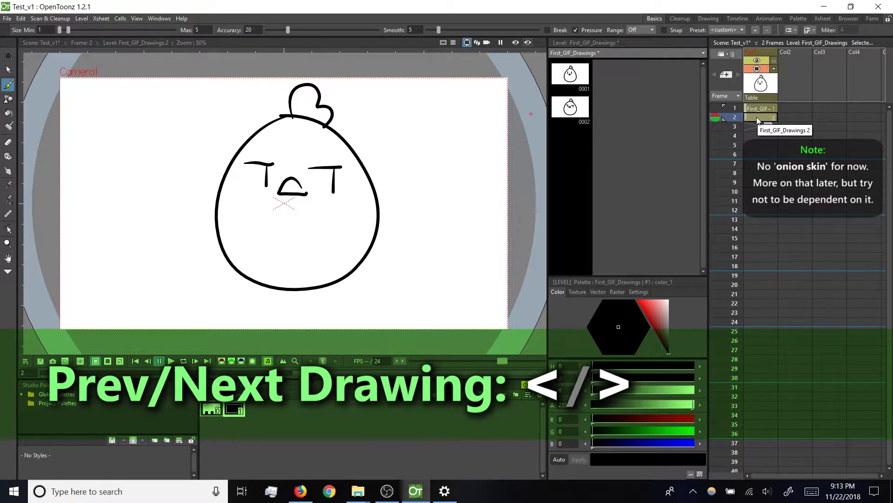
{"action": "key", "text": "shift+comma"}
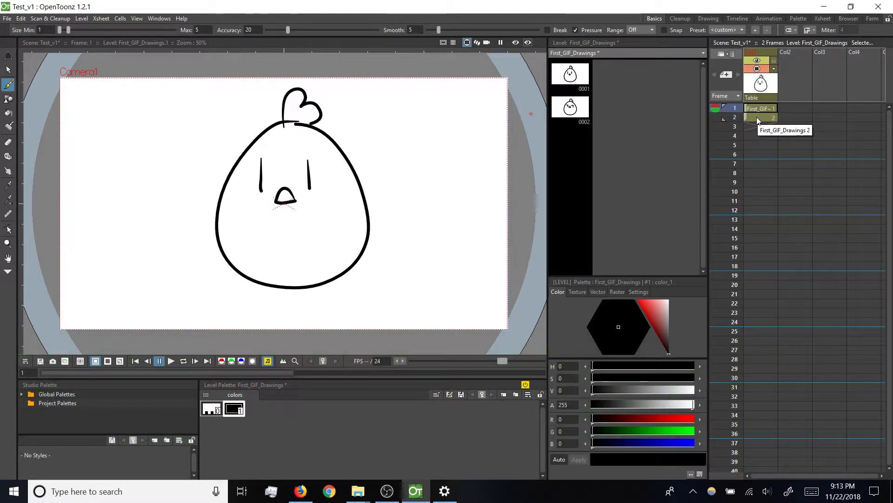
{"action": "key", "text": "period"}
{"action": "key", "text": "comma"}
{"action": "key", "text": "period"}
{"action": "key", "text": "comma"}
{"action": "key", "text": "period"}
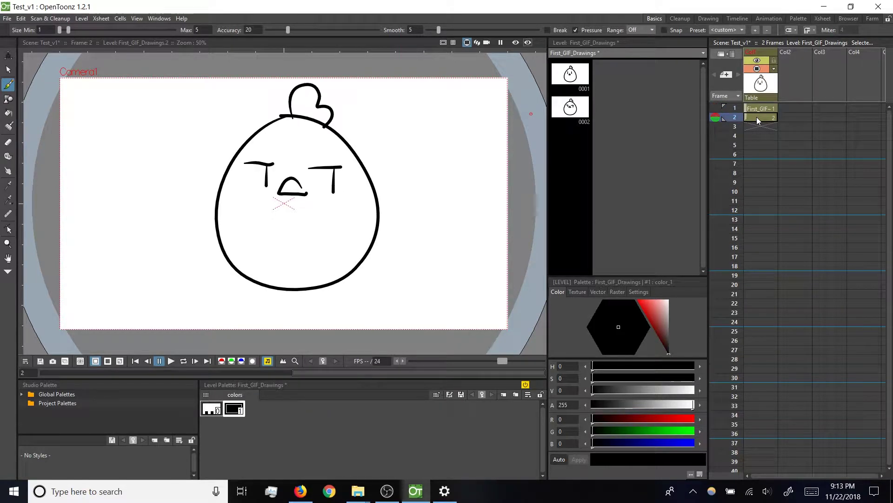
{"action": "left_click", "coordinate": [755, 119]}
{"action": "left_click", "coordinate": [759, 110]}
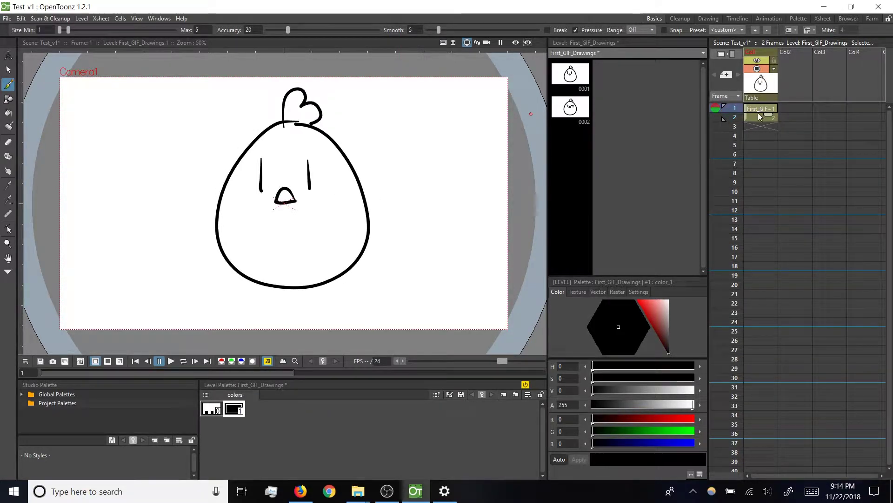
{"action": "left_click", "coordinate": [757, 118]}
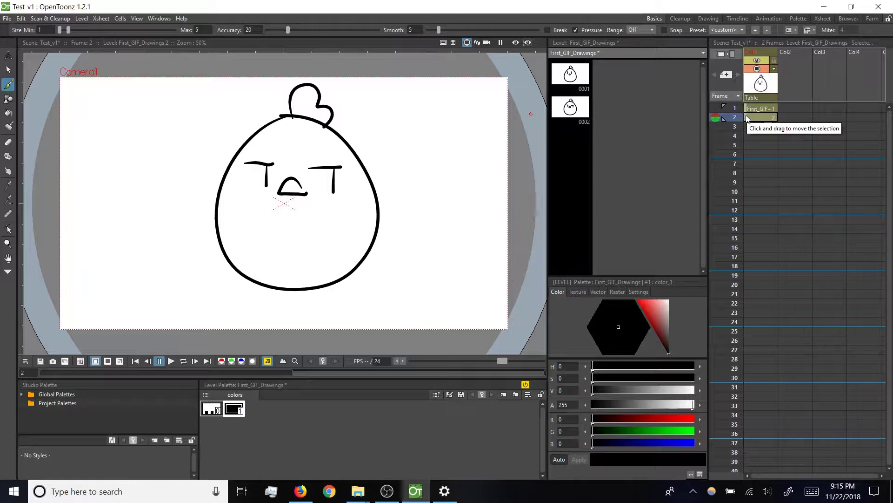
Move the second drawing from frame 2 to frame 3, leaving frame 2 empty for an in-between
{"action": "left_click_drag", "start_coordinate": [747, 116], "coordinate": [747, 126]}
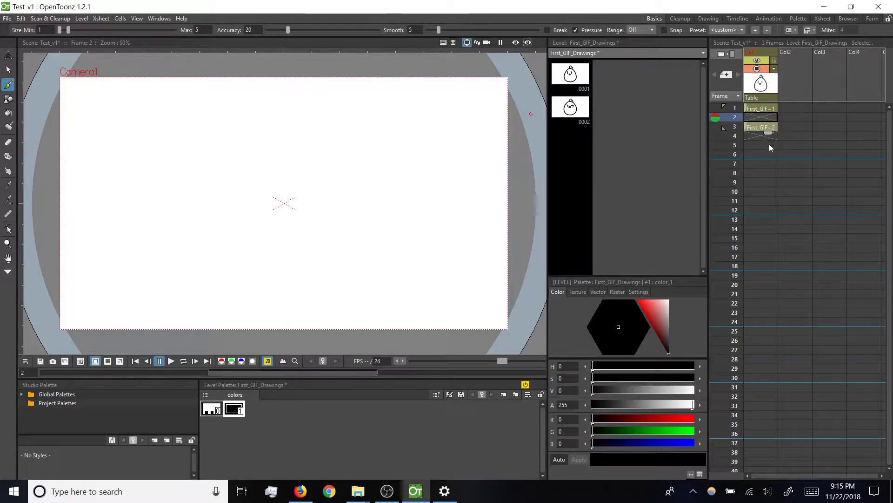
{"action": "left_click", "coordinate": [749, 127]}
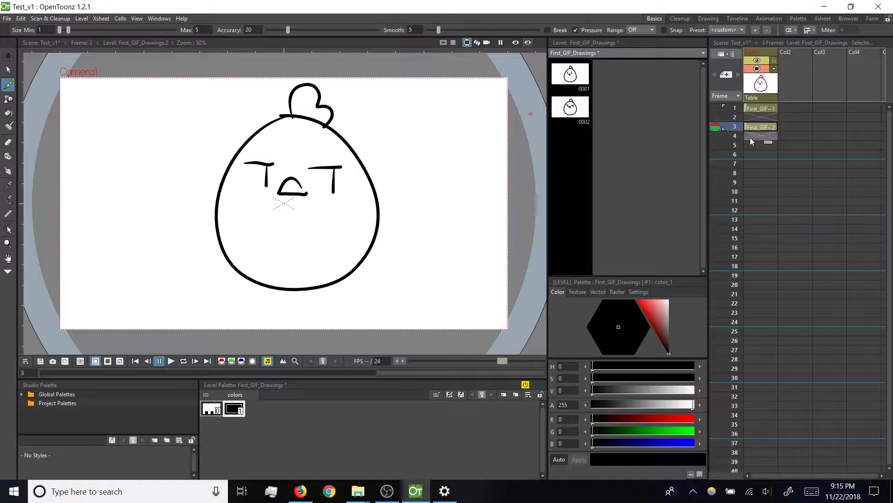
{"action": "left_click", "coordinate": [748, 127]}
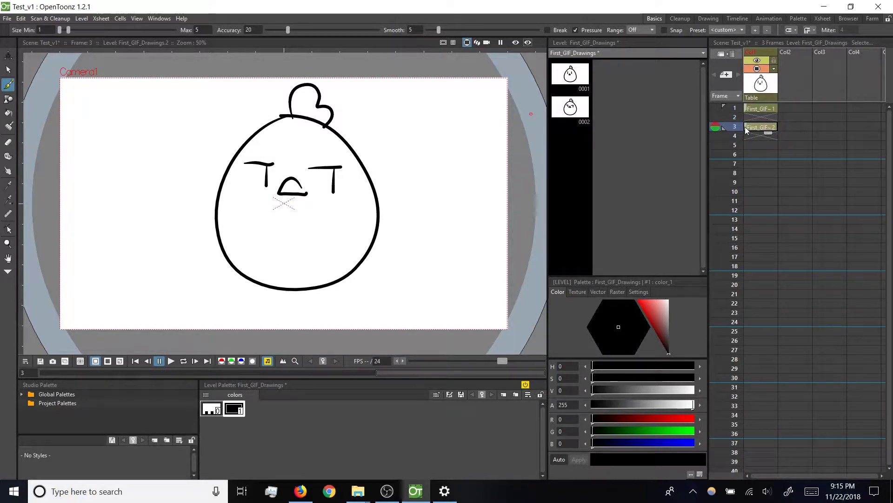
{"action": "mouse_move", "coordinate": [748, 126]}
{"action": "left_mouse_down"}
{"action": "mouse_move", "coordinate": [747, 135]}
{"action": "mouse_move", "coordinate": [749, 128]}
{"action": "left_mouse_up"}
Draw a squashed in-between chick on the empty frame 2 with a wide body, beak, comb and slanted closed eyes
{"action": "left_click", "coordinate": [761, 117]}
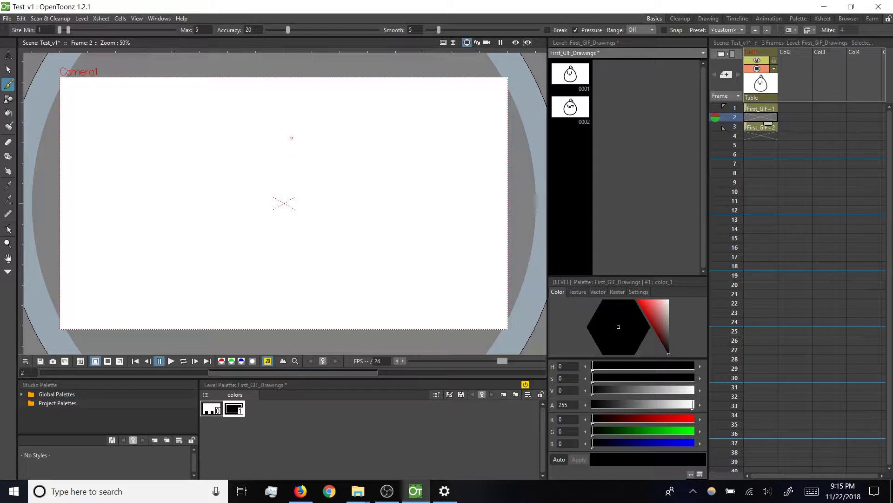
{"action": "mouse_move", "coordinate": [291, 138]}
{"action": "left_mouse_down"}
{"action": "mouse_move", "coordinate": [215, 225]}
{"action": "mouse_move", "coordinate": [234, 266]}
{"action": "mouse_move", "coordinate": [292, 300]}
{"action": "mouse_move", "coordinate": [352, 293]}
{"action": "mouse_move", "coordinate": [386, 242]}
{"action": "mouse_move", "coordinate": [358, 178]}
{"action": "mouse_move", "coordinate": [298, 139]}
{"action": "left_mouse_up"}
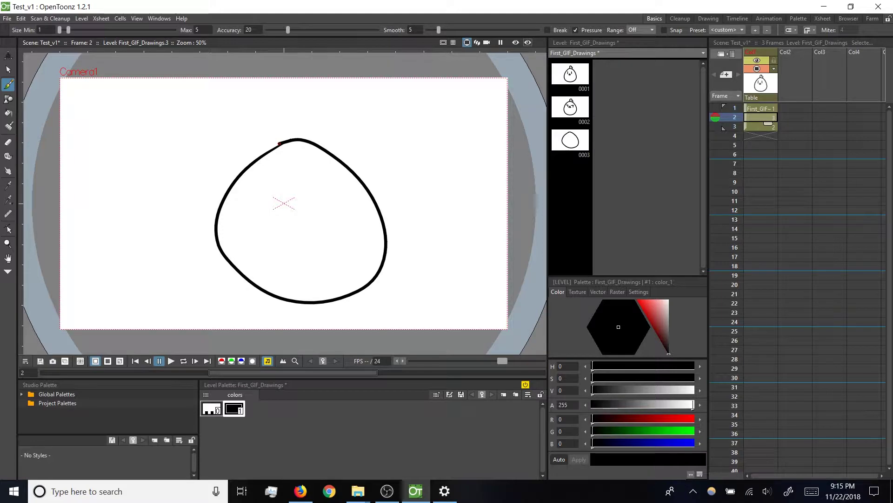
{"action": "key", "text": "ctrl+z"}
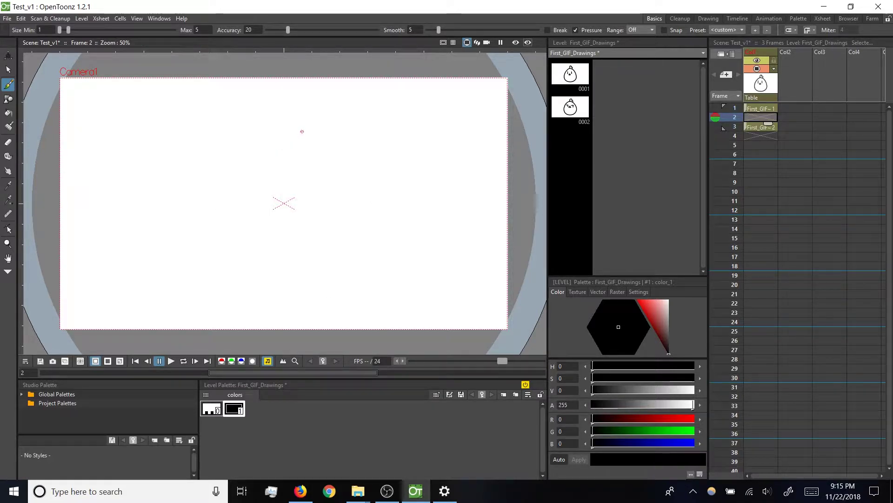
{"action": "mouse_move", "coordinate": [302, 131]}
{"action": "left_mouse_down"}
{"action": "mouse_move", "coordinate": [216, 242]}
{"action": "mouse_move", "coordinate": [349, 285]}
{"action": "mouse_move", "coordinate": [368, 177]}
{"action": "mouse_move", "coordinate": [291, 136]}
{"action": "left_mouse_up"}
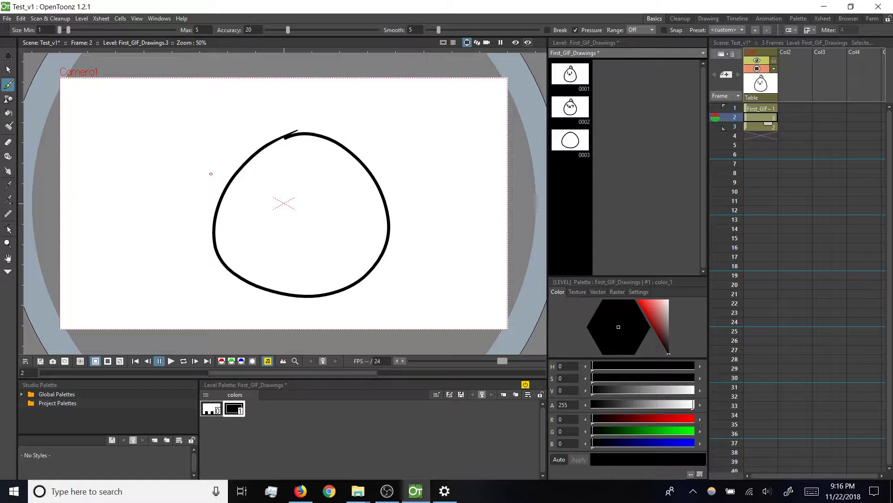
{"action": "mouse_move", "coordinate": [305, 194]}
{"action": "left_mouse_down"}
{"action": "mouse_move", "coordinate": [285, 201]}
{"action": "mouse_move", "coordinate": [311, 202]}
{"action": "left_mouse_up"}
{"action": "mouse_move", "coordinate": [296, 132]}
{"action": "left_mouse_down"}
{"action": "mouse_move", "coordinate": [306, 100]}
{"action": "mouse_move", "coordinate": [313, 118]}
{"action": "mouse_move", "coordinate": [320, 112]}
{"action": "mouse_move", "coordinate": [322, 136]}
{"action": "left_mouse_up"}
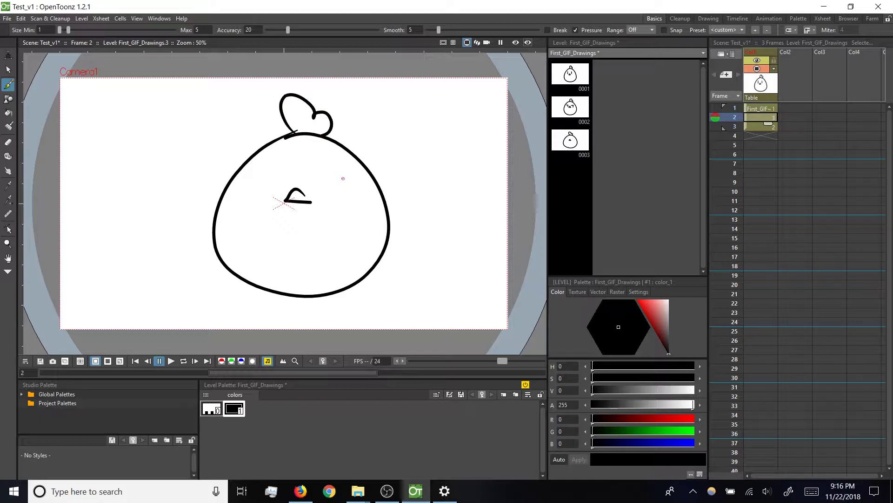
{"action": "left_click_drag", "start_coordinate": [348, 178], "coordinate": [319, 186]}
{"action": "left_click_drag", "start_coordinate": [256, 178], "coordinate": [277, 185]}
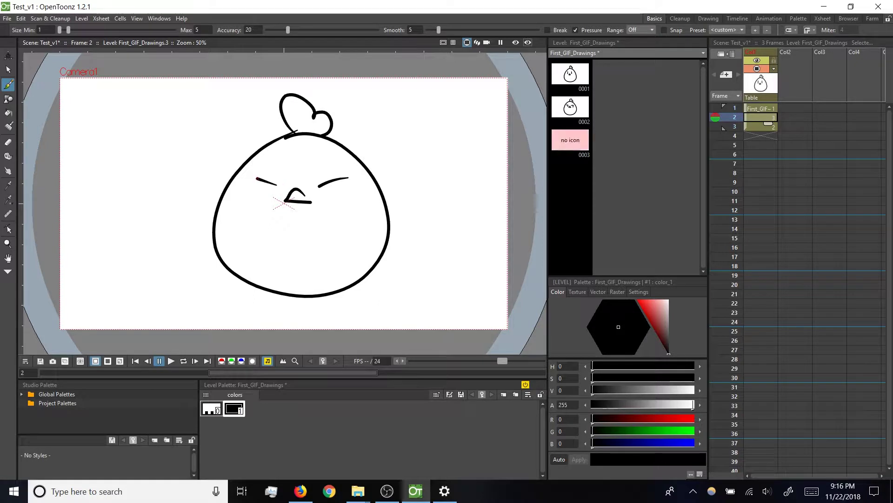
Select all strokes of the in-between chick on frame 2 and shift it about 6.3 mm left and 2.1 mm down
{"action": "key", "text": "Up"}
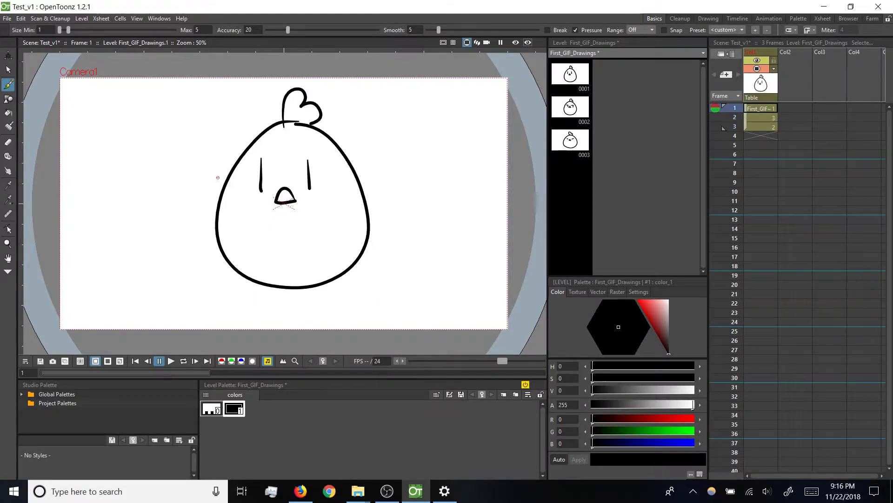
{"action": "key", "text": "Down"}
{"action": "key", "text": "Down"}
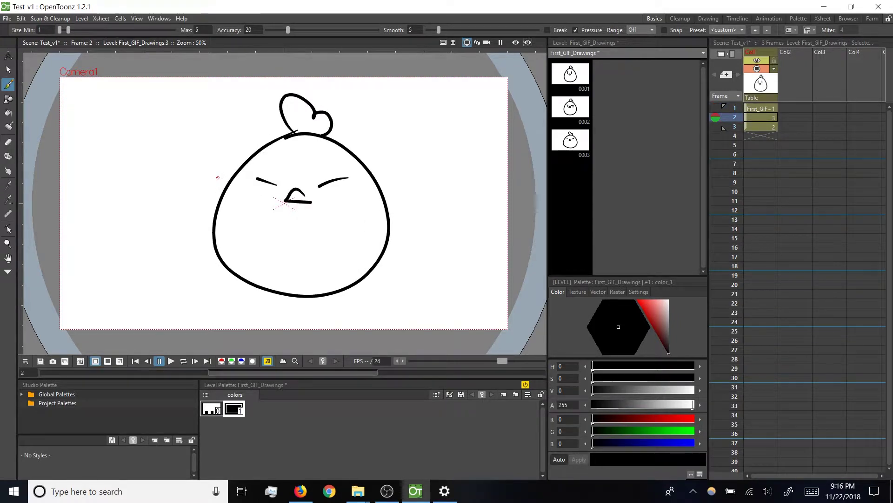
{"action": "key", "text": "s"}
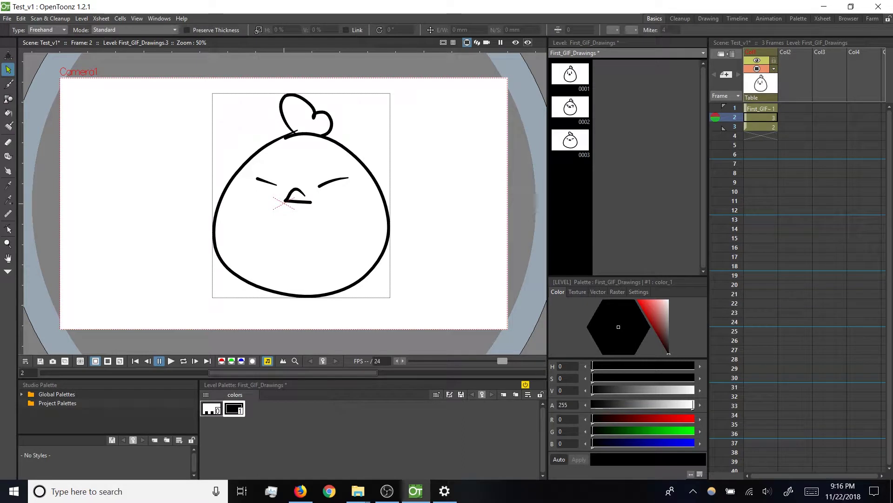
{"action": "mouse_move", "coordinate": [430, 119]}
{"action": "left_mouse_down"}
{"action": "mouse_move", "coordinate": [335, 67]}
{"action": "mouse_move", "coordinate": [229, 334]}
{"action": "mouse_move", "coordinate": [417, 96]}
{"action": "left_mouse_up"}
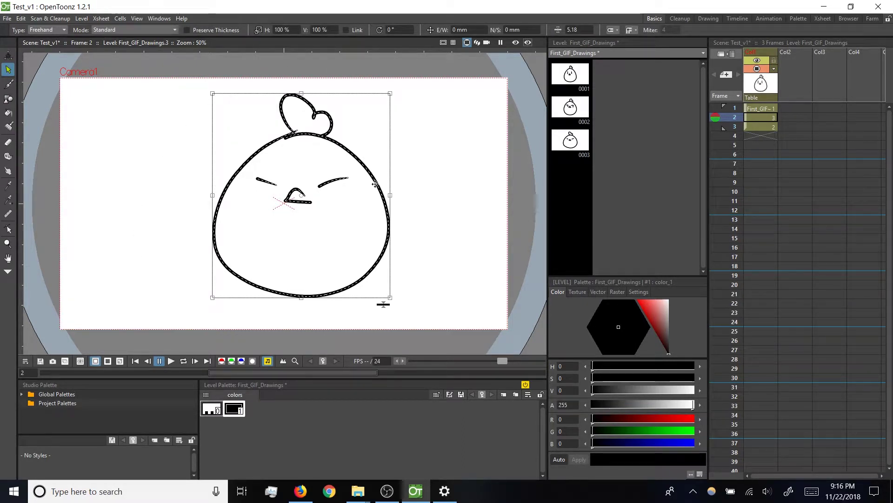
{"action": "left_click_drag", "start_coordinate": [382, 190], "coordinate": [372, 192]}
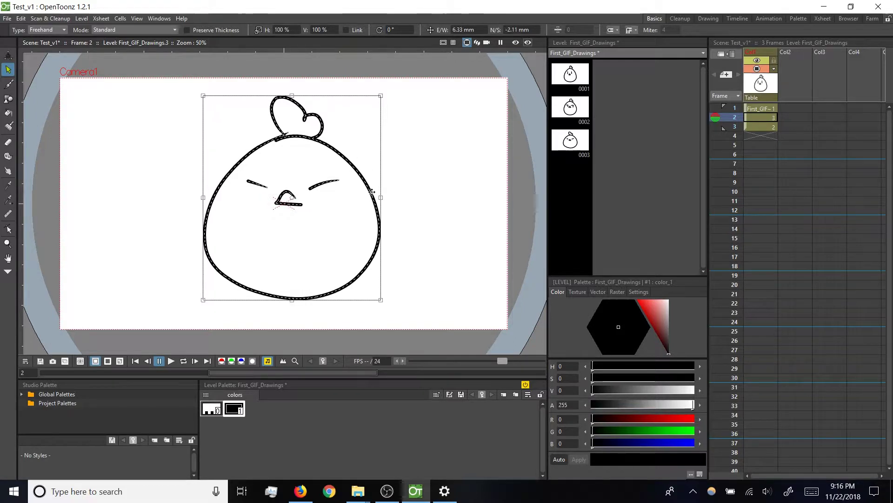
Flip repeatedly through frames 1 to 3 to examine how the motion reads with the shifted in-between
{"action": "key", "text": "comma"}
{"action": "key", "text": "period"}
{"action": "key", "text": "period"}
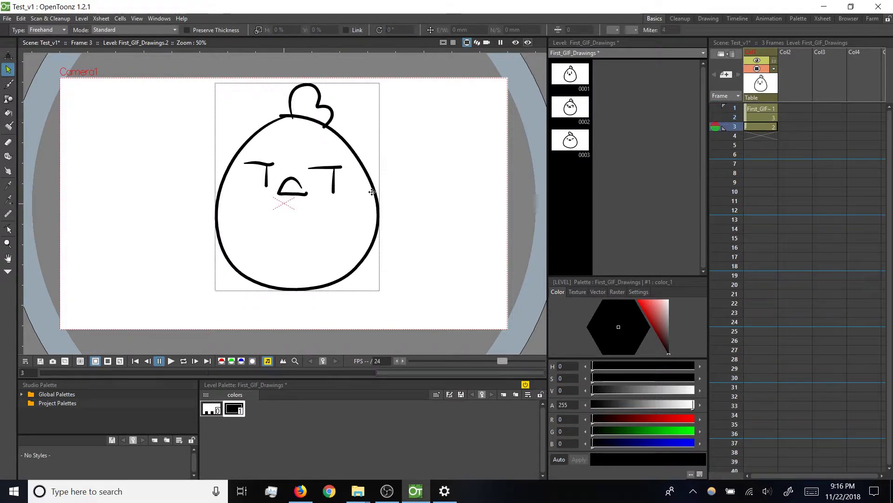
{"action": "key", "text": "comma"}
{"action": "key", "text": "comma"}
{"action": "key", "text": "period"}
{"action": "key", "text": "period"}
{"action": "key", "text": "comma"}
{"action": "key", "text": "comma"}
{"action": "key", "text": "period"}
{"action": "key", "text": "period"}
{"action": "key", "text": "comma"}
{"action": "key", "text": "comma"}
{"action": "key", "text": "period"}
{"action": "key", "text": "period"}
{"action": "key", "text": "comma"}
{"action": "key", "text": "comma"}
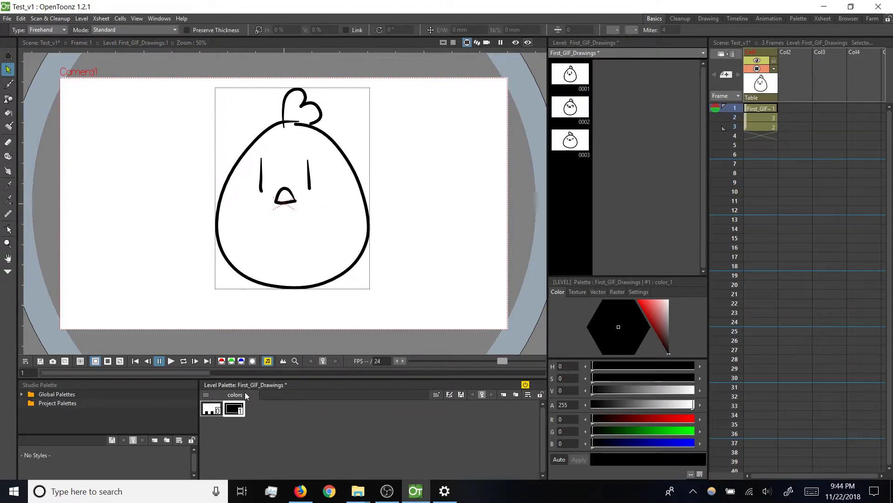
{"action": "key", "text": "period"}
{"action": "key", "text": "period"}
{"action": "key", "text": "comma"}
{"action": "key", "text": "comma"}
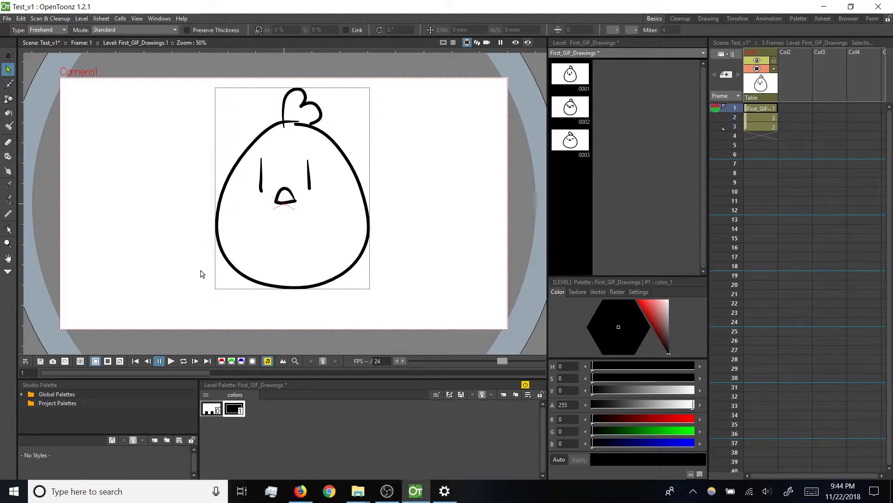
Select the whole chick on each of frames 1, 2 and 3 and lower it in the camera view, about 6.75 mm on frame 2
{"action": "left_click_drag", "start_coordinate": [195, 295], "coordinate": [228, 305]}
{"action": "mouse_move", "coordinate": [423, 118]}
{"action": "left_mouse_down"}
{"action": "mouse_move", "coordinate": [297, 63]}
{"action": "mouse_move", "coordinate": [186, 235]}
{"action": "mouse_move", "coordinate": [223, 312]}
{"action": "left_mouse_up"}
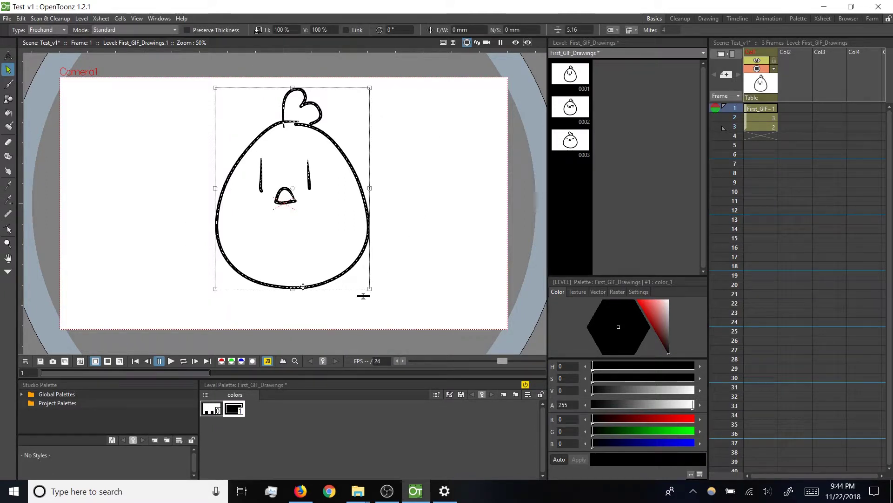
{"action": "mouse_move", "coordinate": [303, 287]}
{"action": "left_mouse_down"}
{"action": "mouse_move", "coordinate": [303, 300]}
{"action": "mouse_move", "coordinate": [417, 274]}
{"action": "mouse_move", "coordinate": [216, 119]}
{"action": "mouse_move", "coordinate": [179, 344]}
{"action": "mouse_move", "coordinate": [311, 305]}
{"action": "left_mouse_up"}
{"action": "key", "text": "period"}
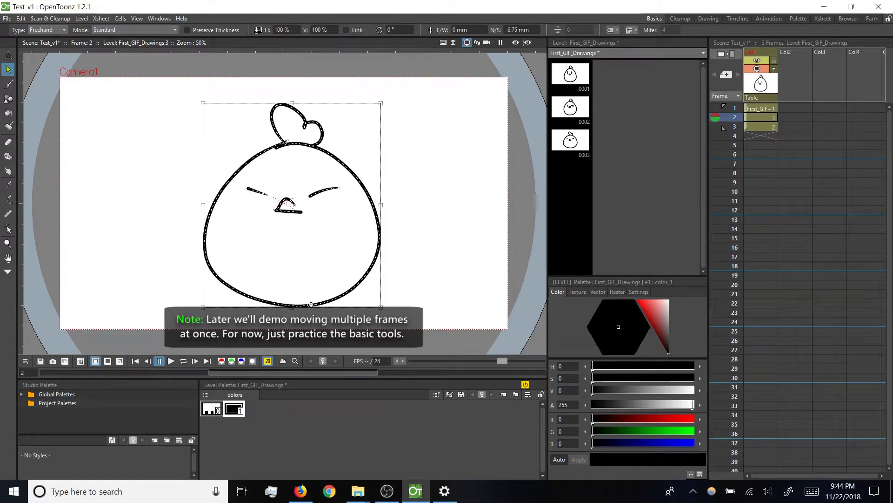
{"action": "key", "text": "period"}
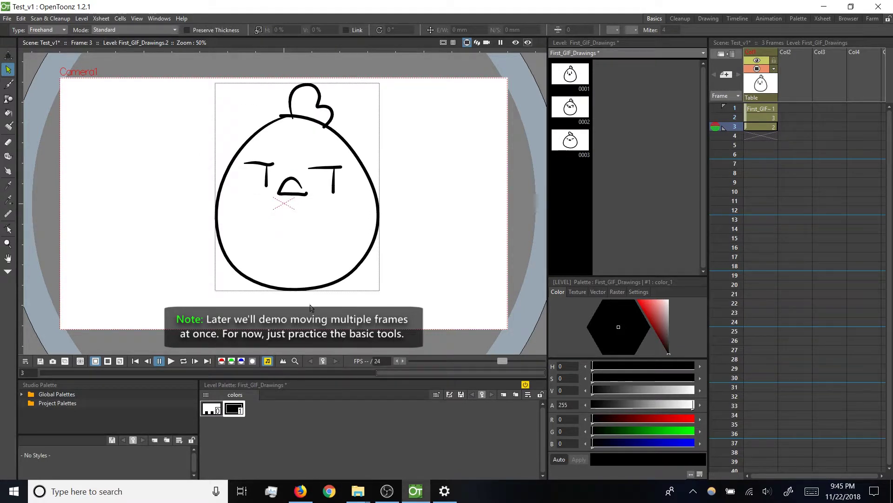
{"action": "mouse_move", "coordinate": [293, 303]}
{"action": "left_mouse_down"}
{"action": "mouse_move", "coordinate": [284, 59]}
{"action": "mouse_move", "coordinate": [181, 270]}
{"action": "mouse_move", "coordinate": [303, 304]}
{"action": "left_mouse_up"}
{"action": "left_click", "coordinate": [194, 313]}
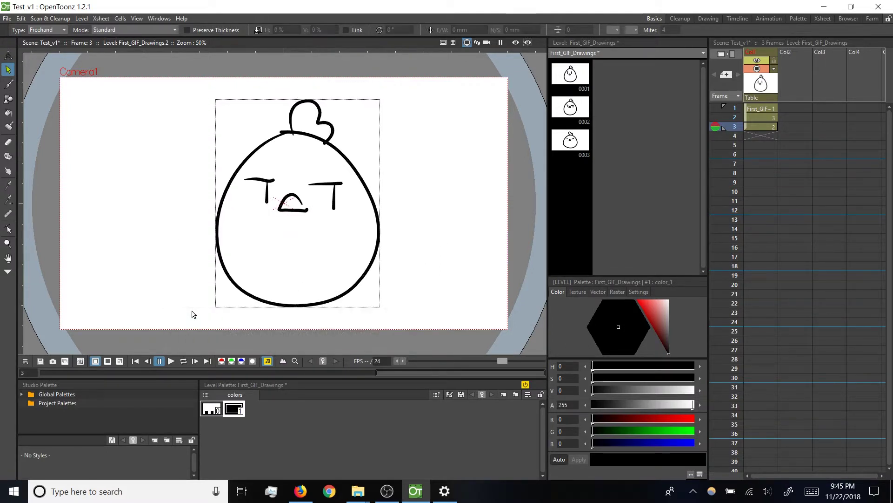
Flip through the three lowered drawings to examine their alignment from frame to frame
{"action": "key", "text": "comma"}
{"action": "key", "text": "comma"}
{"action": "key", "text": "period"}
{"action": "key", "text": "period"}
{"action": "key", "text": "period"}
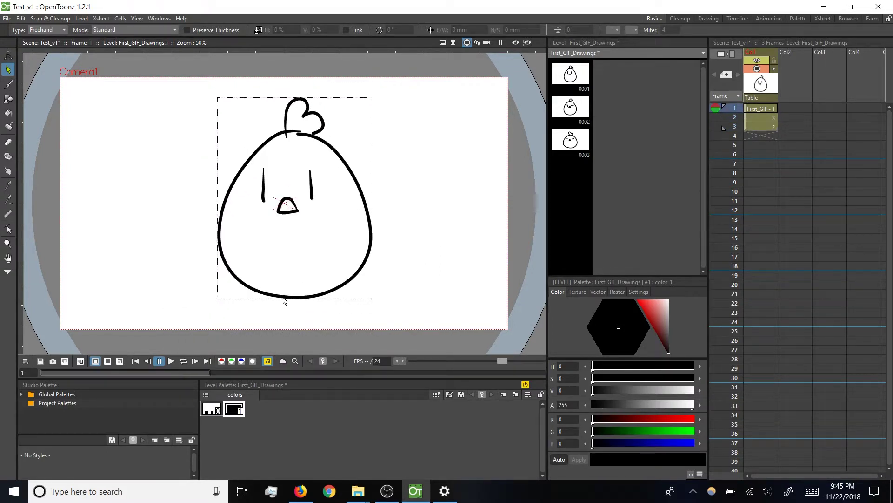
Flip through the three chick drawings and inspect the empty cells below them in the first column
{"action": "key", "text": "comma"}
{"action": "key", "text": "comma"}
{"action": "key", "text": "comma"}
{"action": "key", "text": "period"}
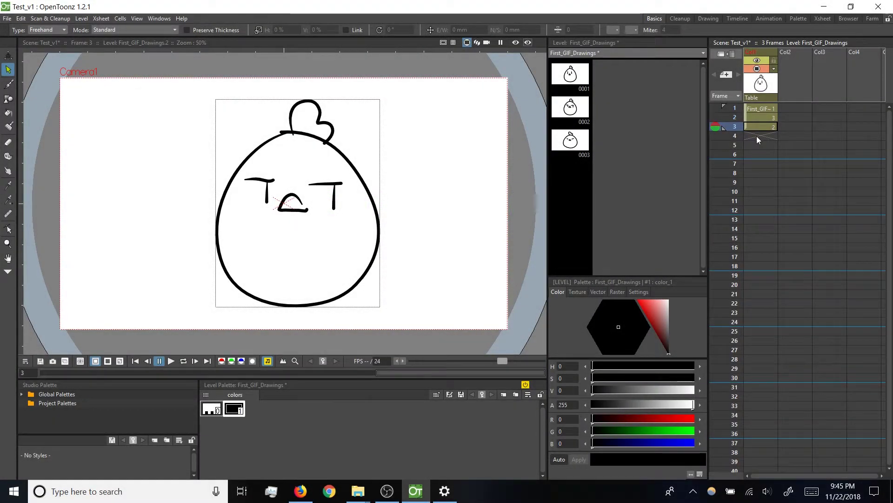
{"action": "left_click", "coordinate": [766, 136]}
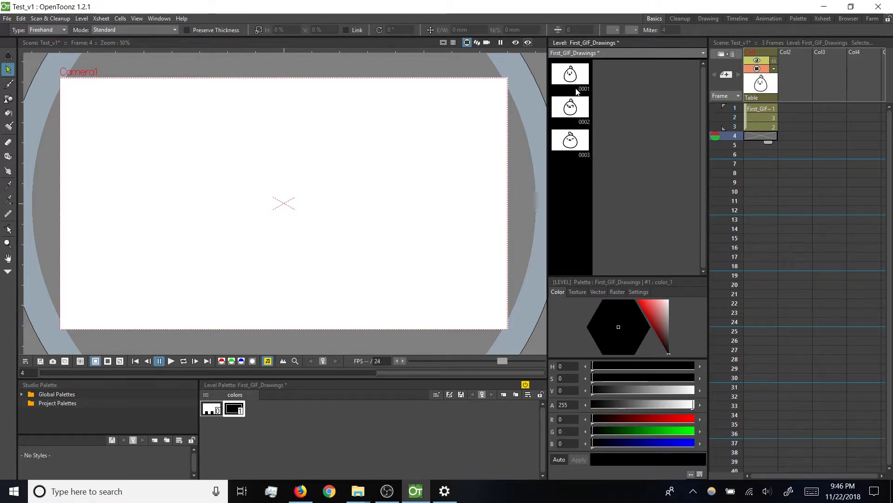
{"action": "left_click", "coordinate": [765, 190]}
{"action": "left_click", "coordinate": [768, 247]}
{"action": "left_click", "coordinate": [837, 226]}
{"action": "left_click", "coordinate": [790, 175]}
{"action": "left_click", "coordinate": [763, 183]}
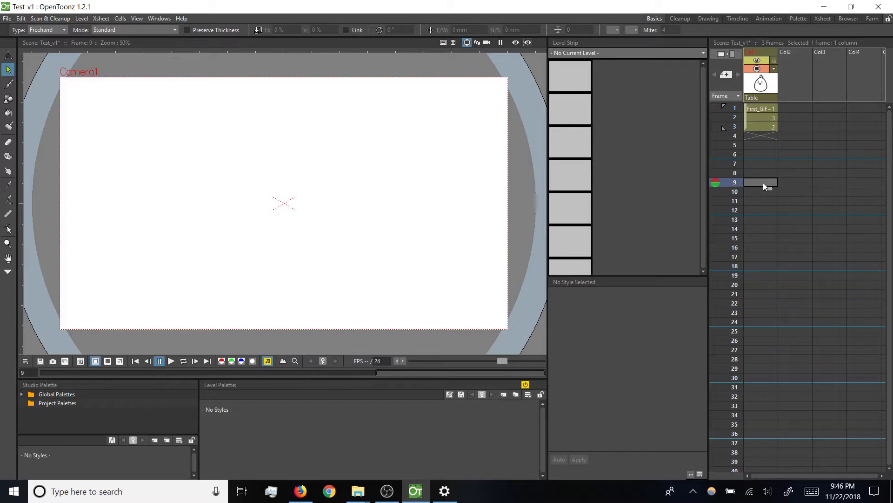
Draw a sad face with two vertical eye lines and a frowning mouth on the empty frame 8 of the first column
{"action": "left_click", "coordinate": [763, 173]}
{"action": "key", "text": "b"}
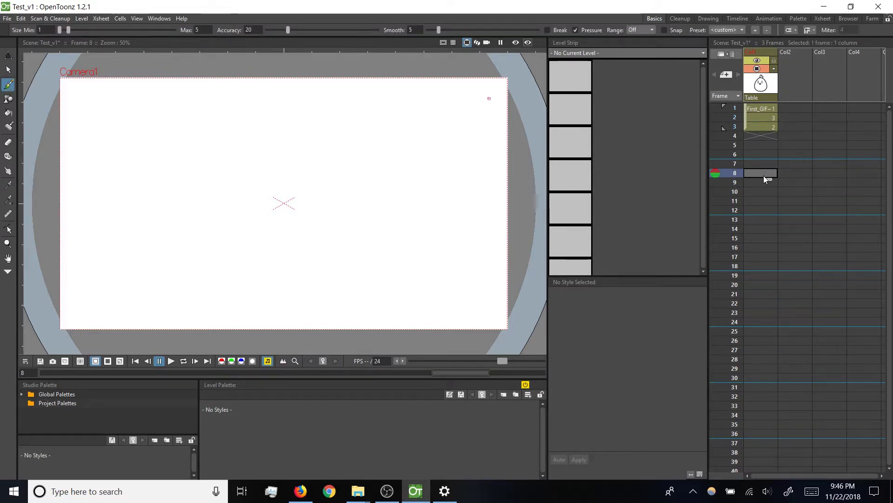
{"action": "left_click_drag", "start_coordinate": [235, 124], "coordinate": [234, 196]}
{"action": "left_click_drag", "start_coordinate": [327, 122], "coordinate": [335, 196]}
{"action": "left_click_drag", "start_coordinate": [217, 274], "coordinate": [261, 234]}
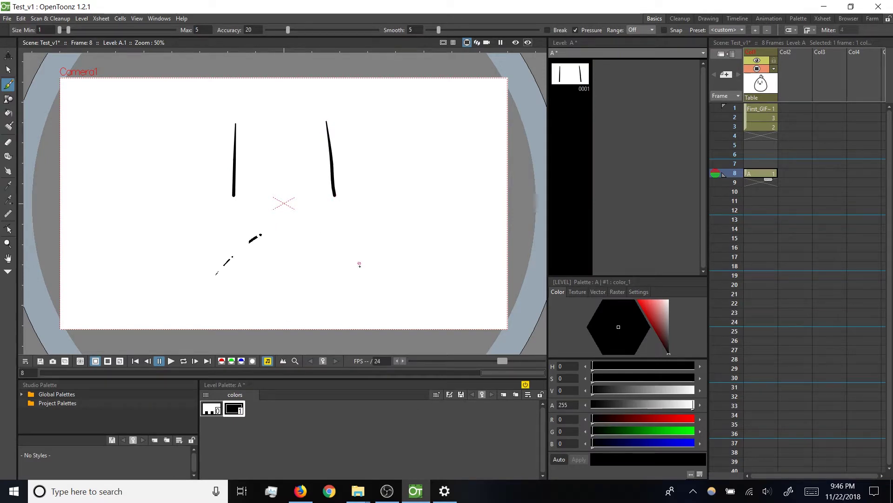
{"action": "left_click_drag", "start_coordinate": [359, 265], "coordinate": [360, 266]}
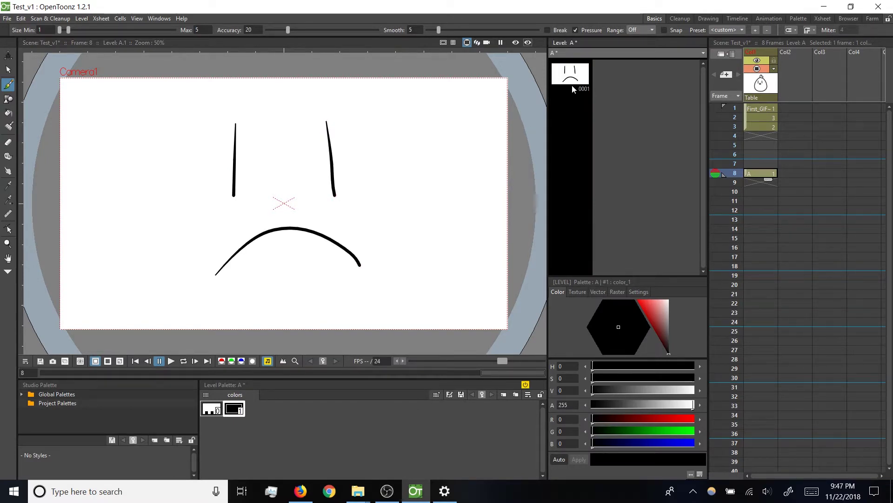
Compare the chick frames, the empty frame 4 and the sad face on frame 8 to examine which level each belongs to
{"action": "left_click", "coordinate": [758, 124]}
{"action": "left_click", "coordinate": [757, 117]}
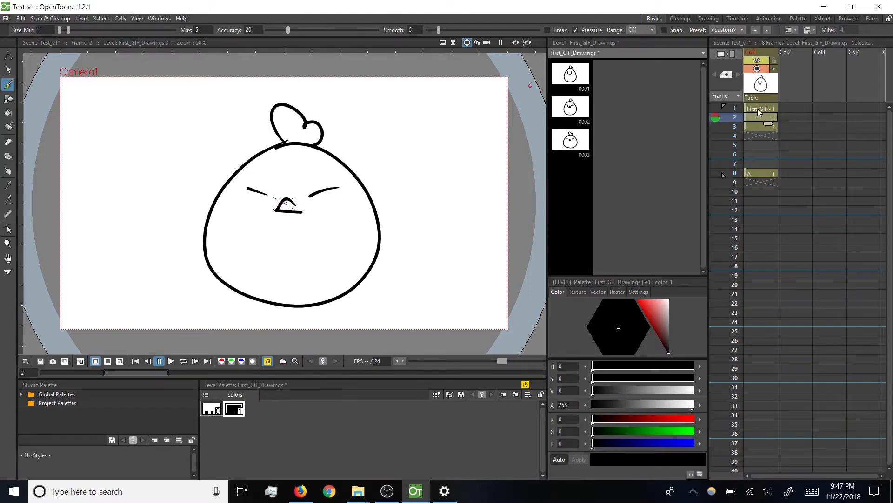
{"action": "left_click", "coordinate": [758, 108]}
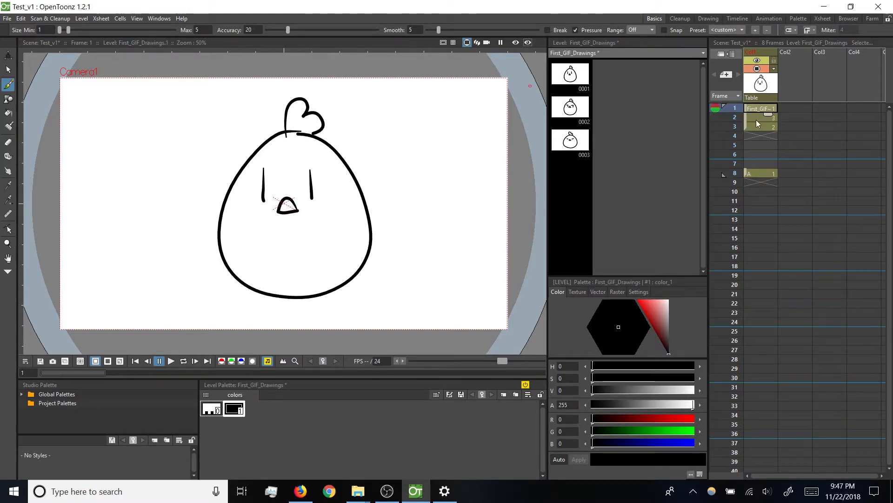
{"action": "left_click", "coordinate": [759, 174]}
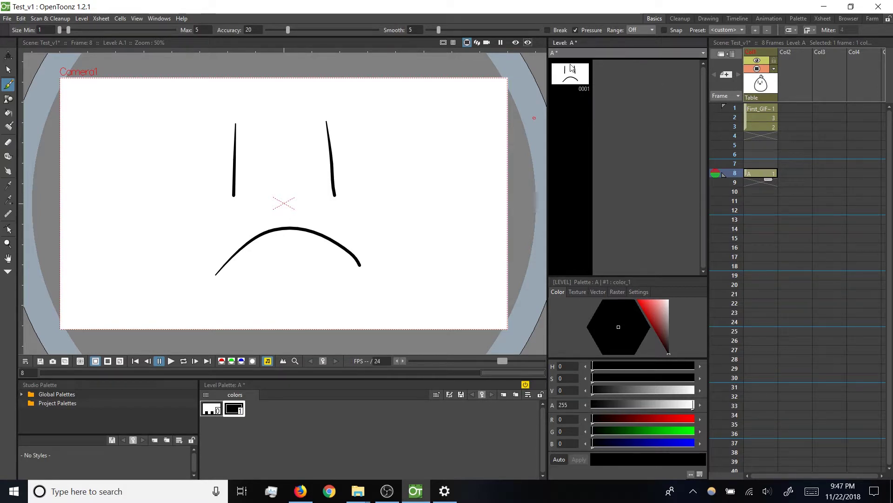
{"action": "left_click", "coordinate": [748, 125]}
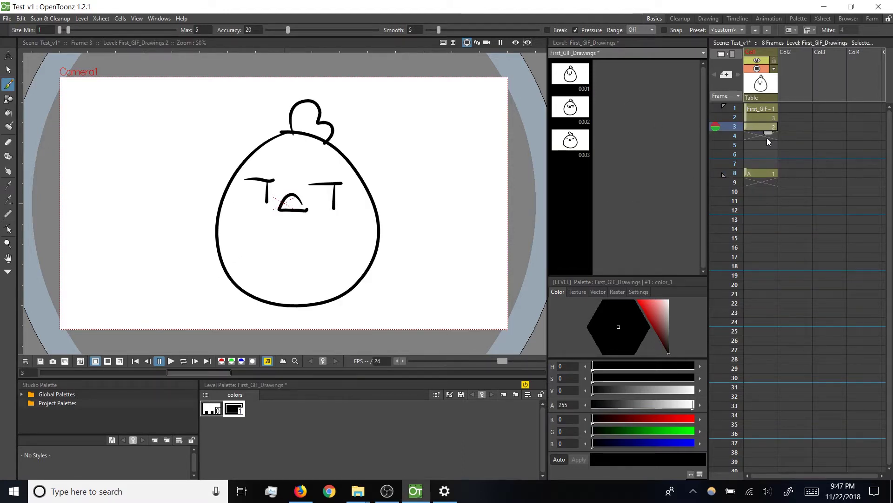
{"action": "left_click", "coordinate": [755, 136]}
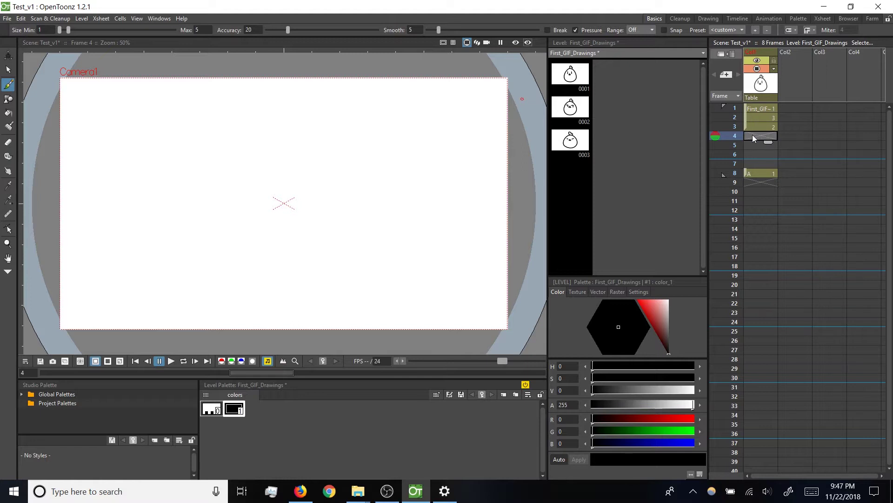
{"action": "left_click", "coordinate": [757, 173]}
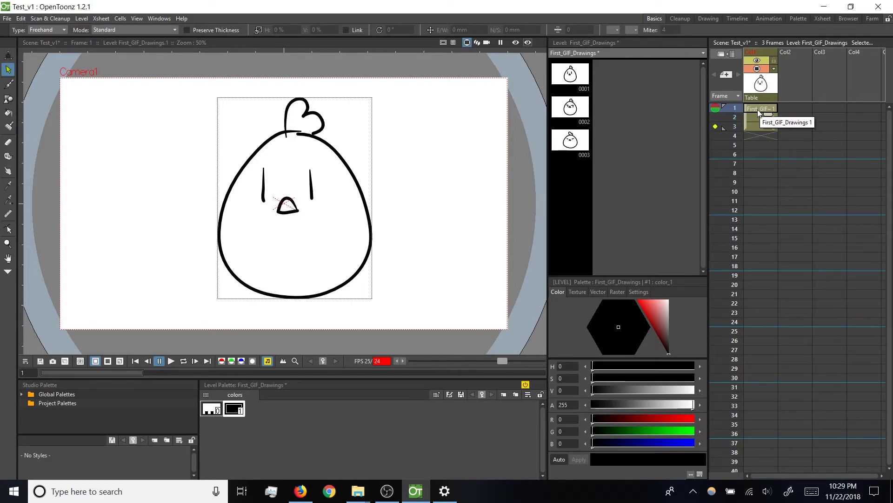
Check the drawing order on frames 1 to 3 and autorenumber the First_GIF_Drawings level to match it
{"action": "key", "text": "Down"}
{"action": "key", "text": "Down"}
{"action": "key", "text": "Up"}
{"action": "key", "text": "Up"}
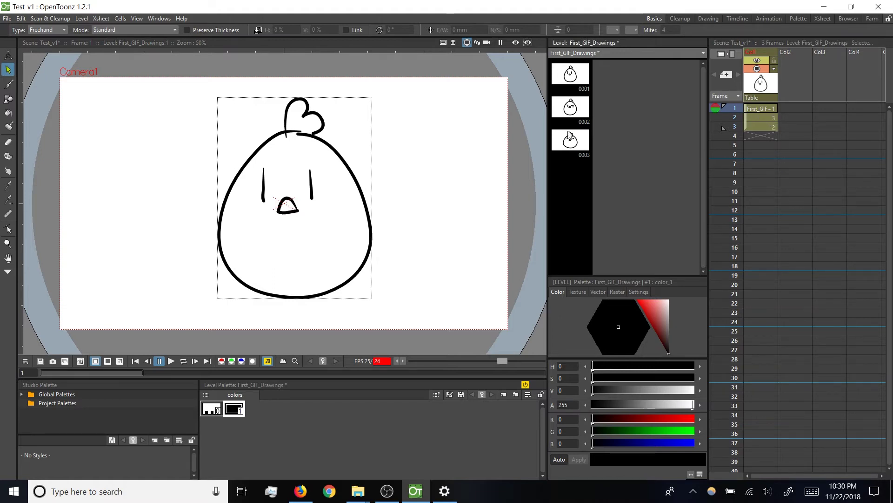
{"action": "right_click", "coordinate": [754, 114]}
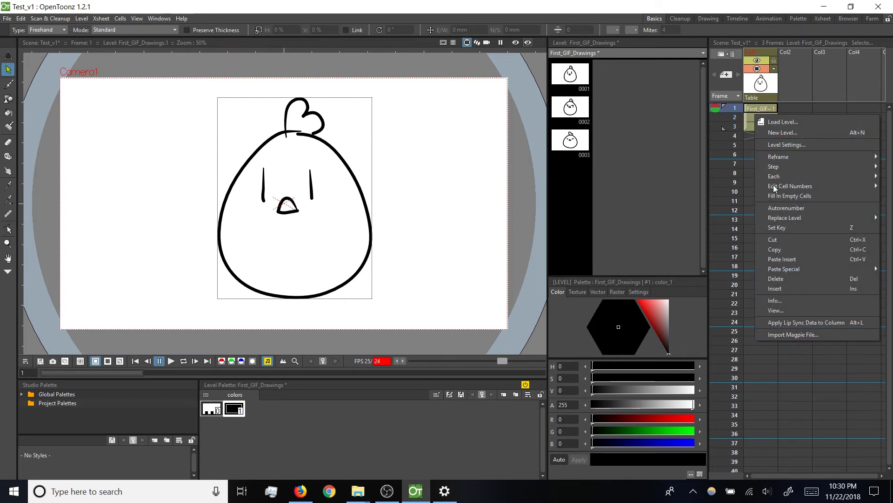
{"action": "left_click", "coordinate": [775, 208]}
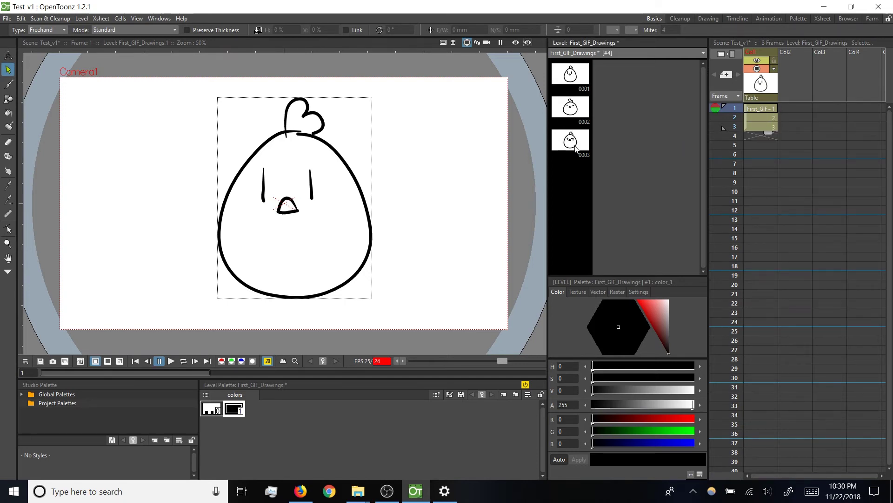